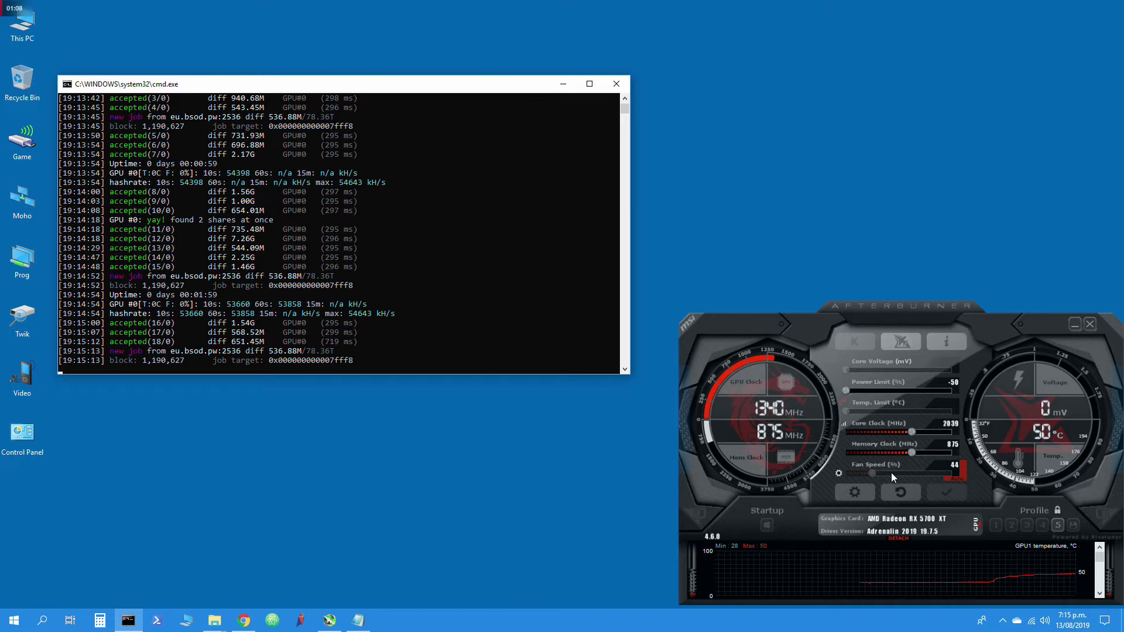
- Turn off automatic fan control and raise the GPU fan speed toward 80%
{"action": "left_click", "coordinate": [962, 472]}
{"action": "mouse_move", "coordinate": [872, 472]}
{"action": "left_mouse_down"}
{"action": "mouse_move", "coordinate": [922, 473]}
{"action": "mouse_move", "coordinate": [907, 473]}
{"action": "left_mouse_up"}
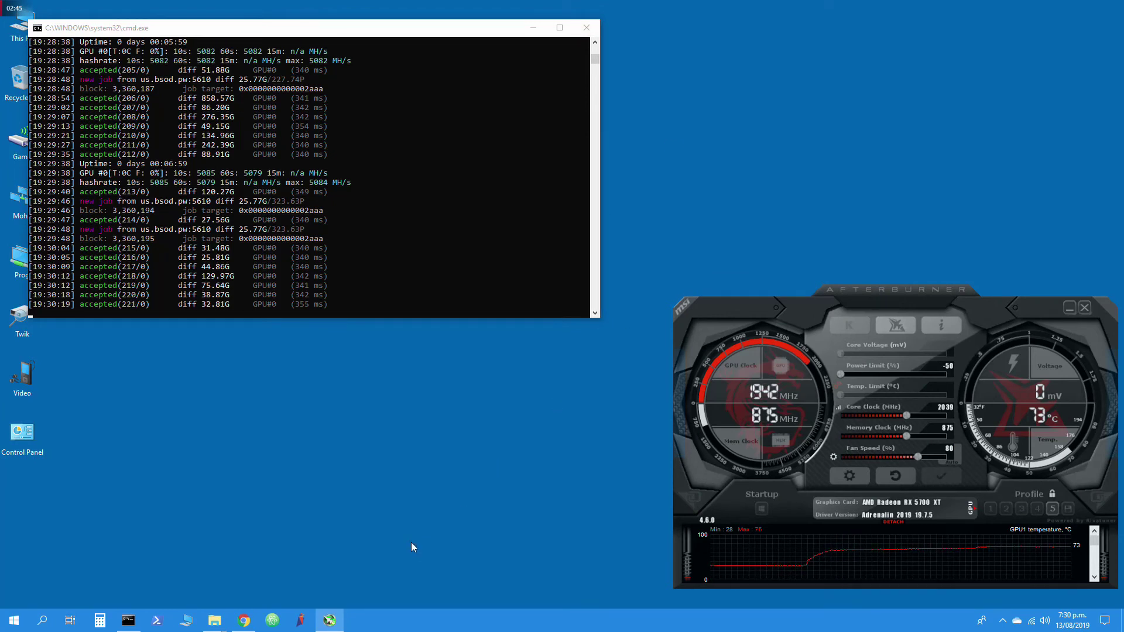
- Close the miner console, apply a manual fan speed, and show File Explorer previews
{"action": "left_click", "coordinate": [589, 29]}
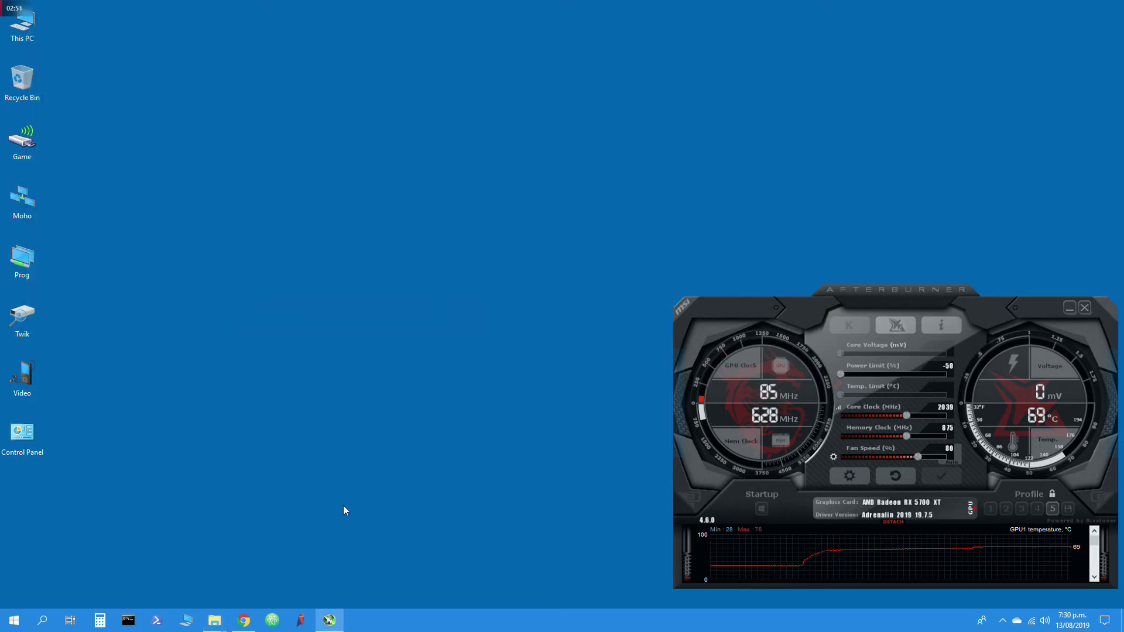
{"action": "left_click", "coordinate": [957, 454]}
{"action": "left_click", "coordinate": [953, 473]}
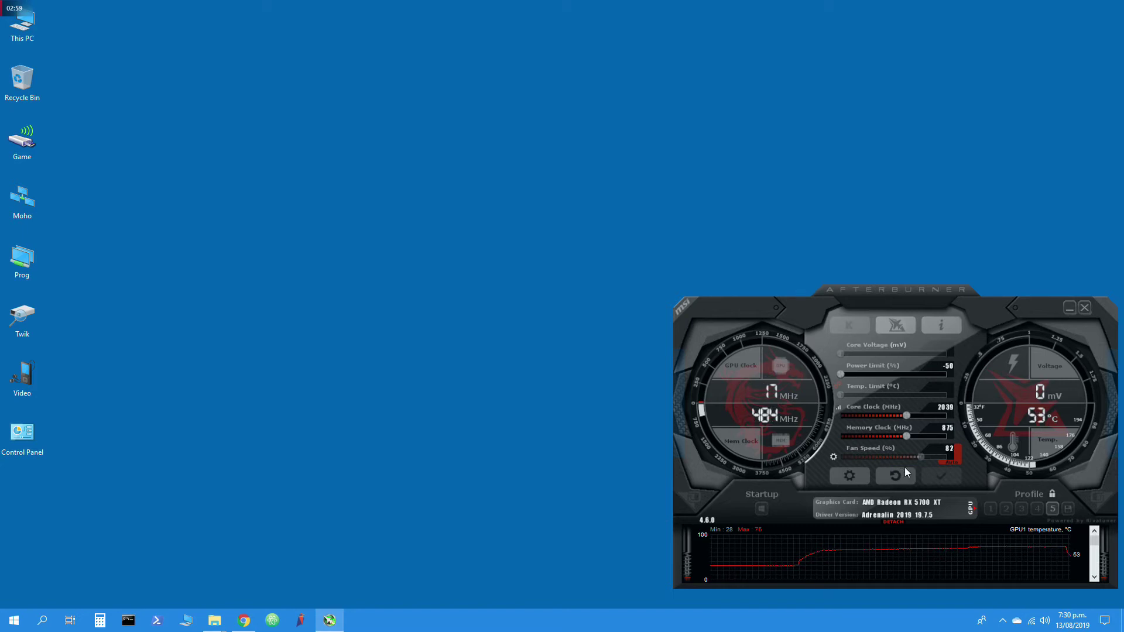
{"action": "left_click", "coordinate": [214, 621]}
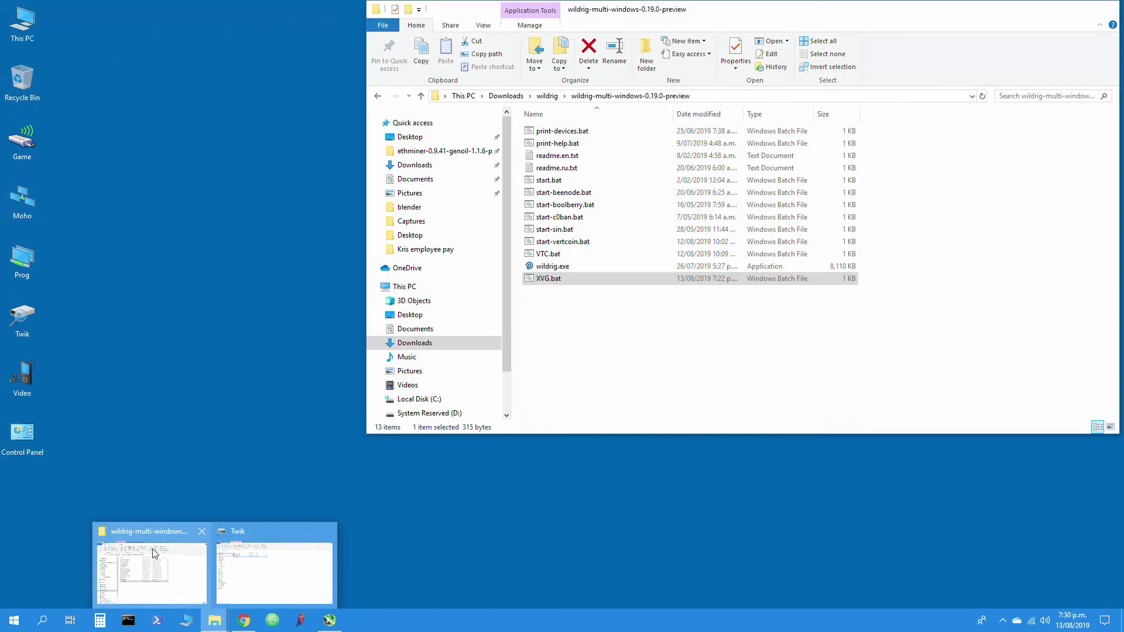
- Open XVG.bat from the wildrig folder in Notepad and maximize the window
{"action": "left_click", "coordinate": [152, 550]}
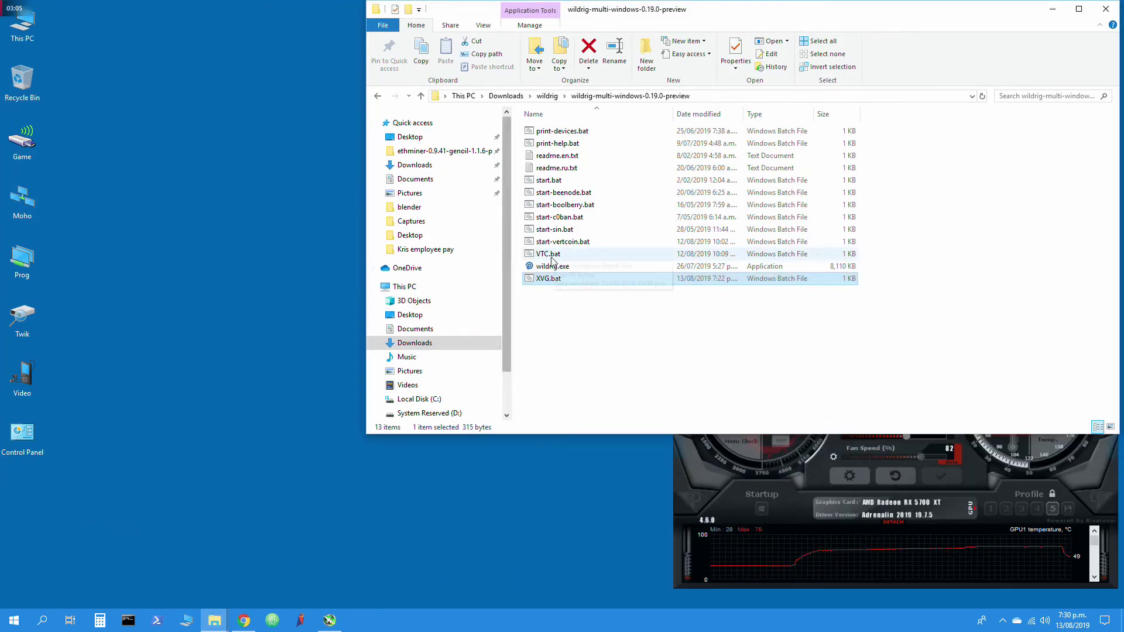
{"action": "right_click", "coordinate": [549, 282]}
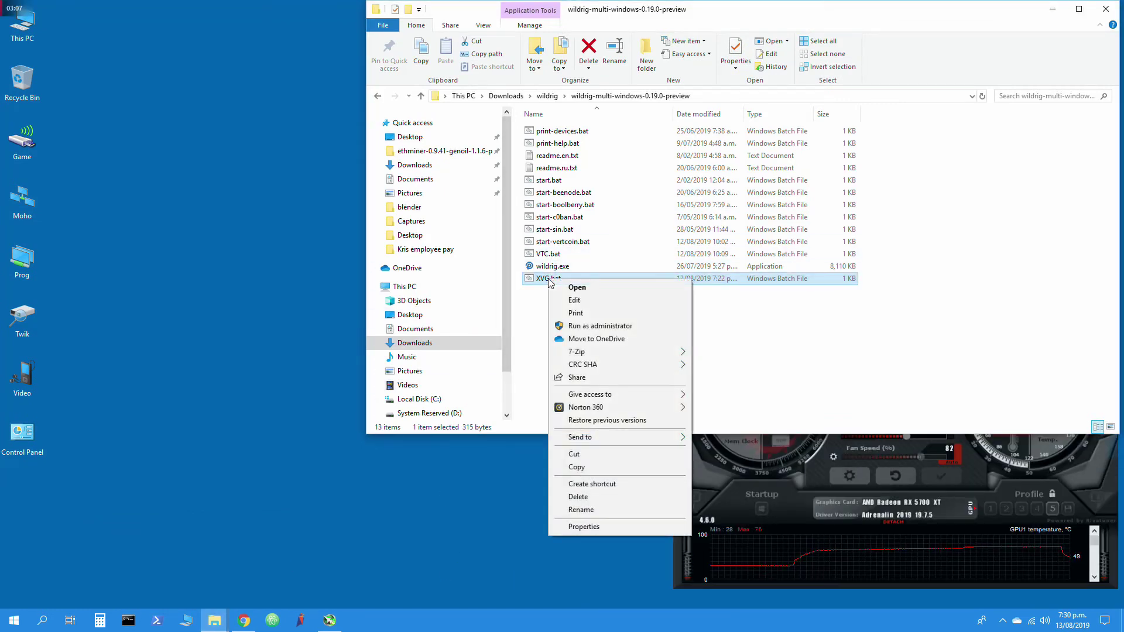
{"action": "left_click", "coordinate": [579, 300]}
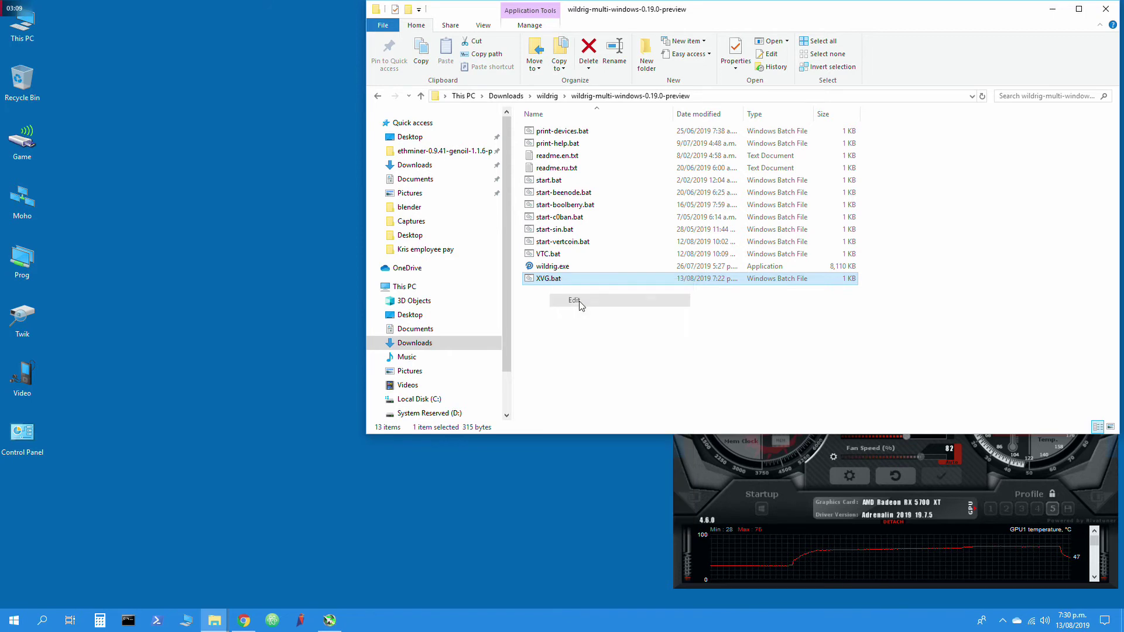
{"action": "left_click", "coordinate": [787, 177]}
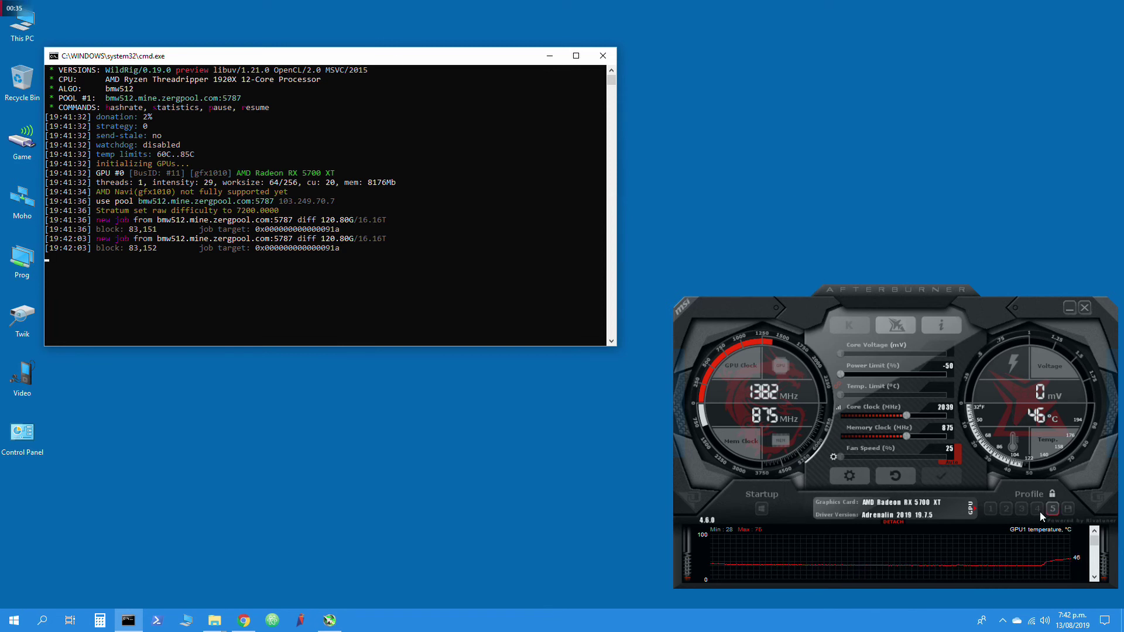
- Switch the fan to manual control and drag its speed from 25% to about 70%
{"action": "left_click", "coordinate": [956, 449]}
{"action": "left_click_drag", "start_coordinate": [836, 456], "coordinate": [905, 459]}
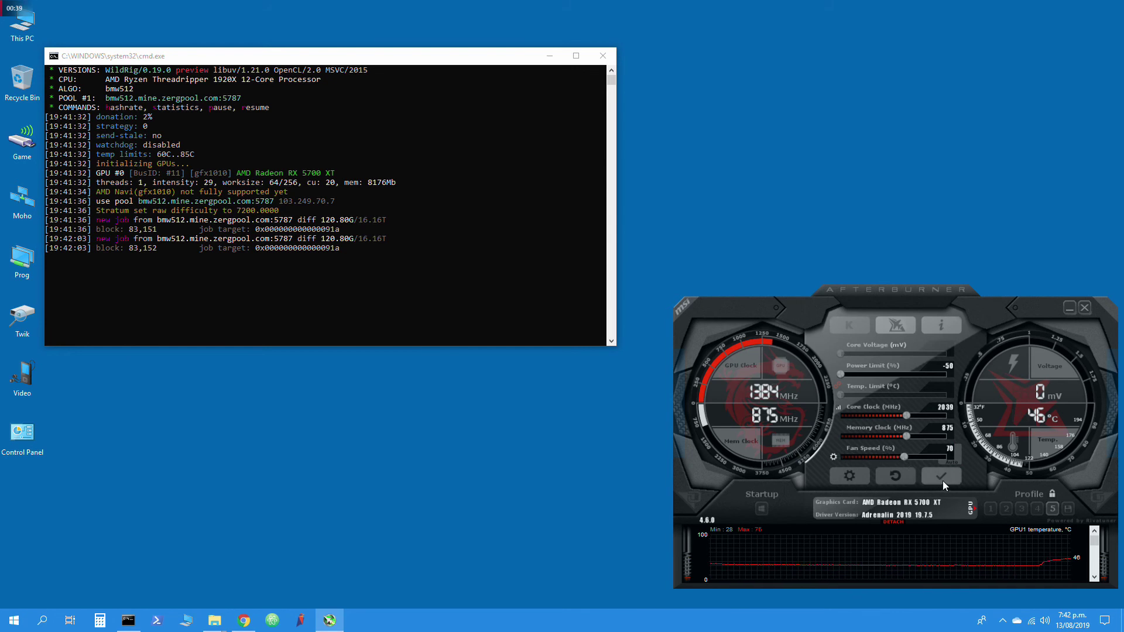